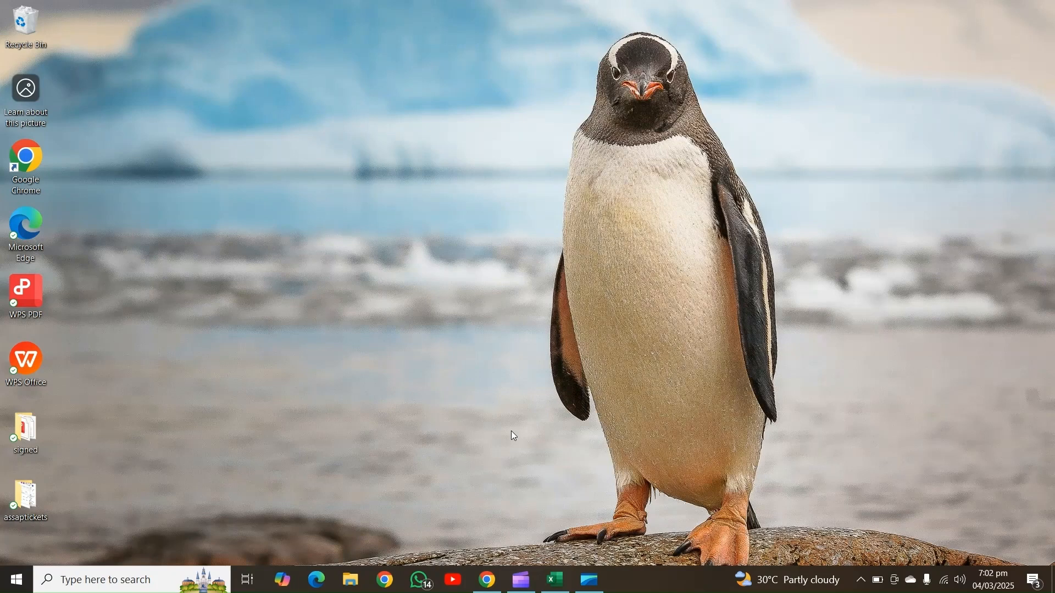
- Switch to the Excel workbook and fill A9 to C9 with the placeholder text hhah, ghdjk and vsfggs
{"action": "left_click", "coordinate": [556, 580]}
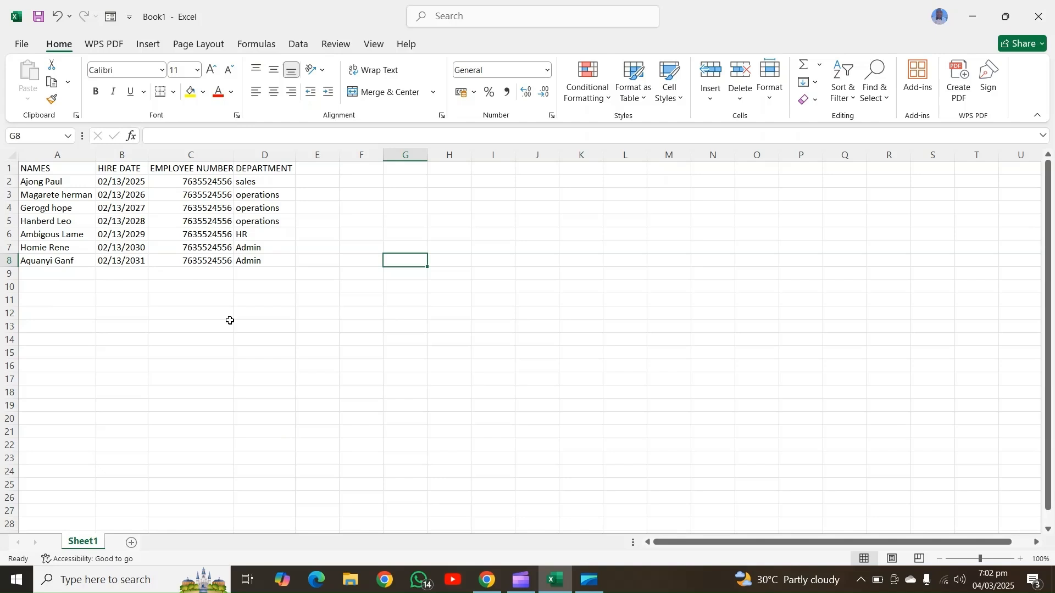
{"action": "left_click", "coordinate": [57, 277]}
{"action": "type", "text": "hhah"}
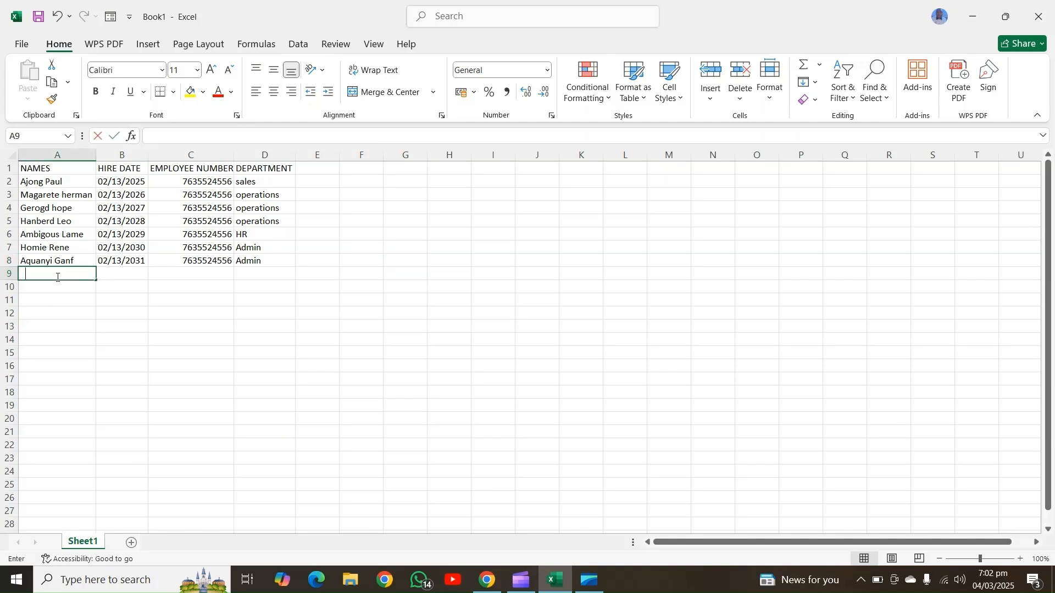
{"action": "key", "text": "Tab"}
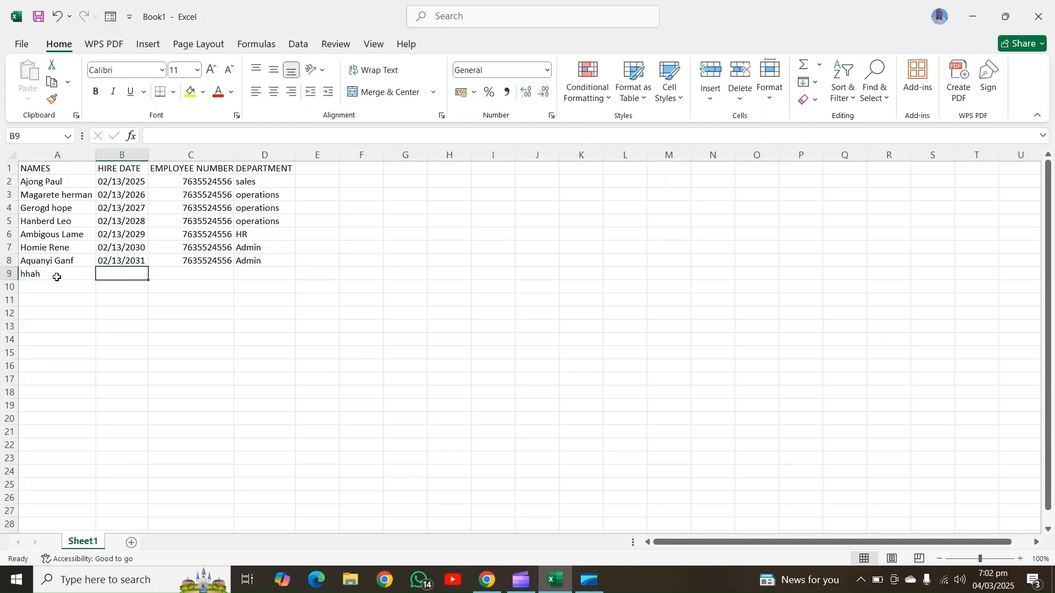
{"action": "type", "text": "ghdjk"}
{"action": "key", "text": "Tab"}
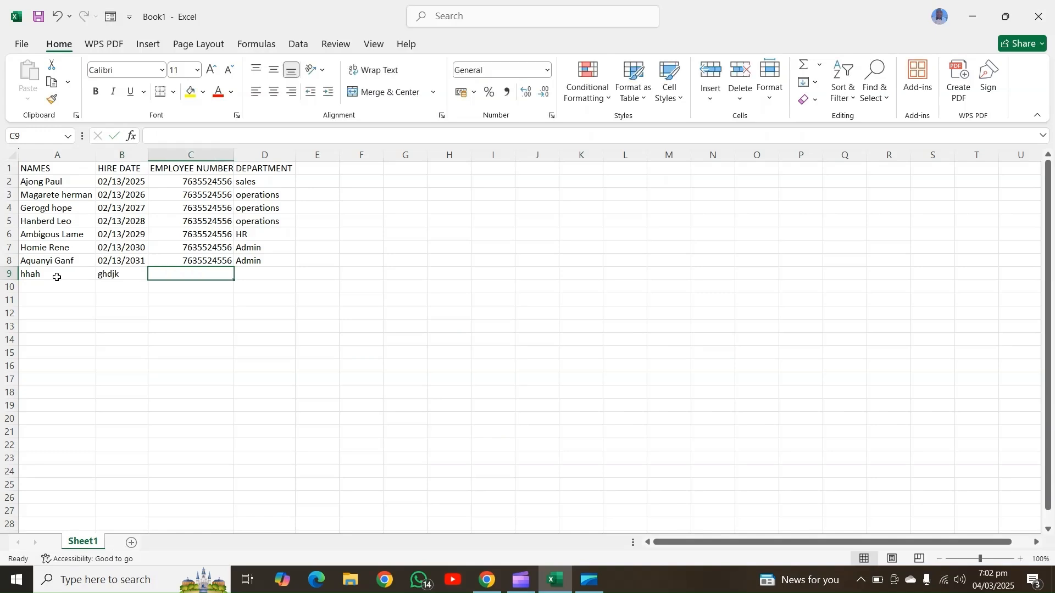
{"action": "type", "text": "vsfggs"}
{"action": "key", "text": "Tab"}
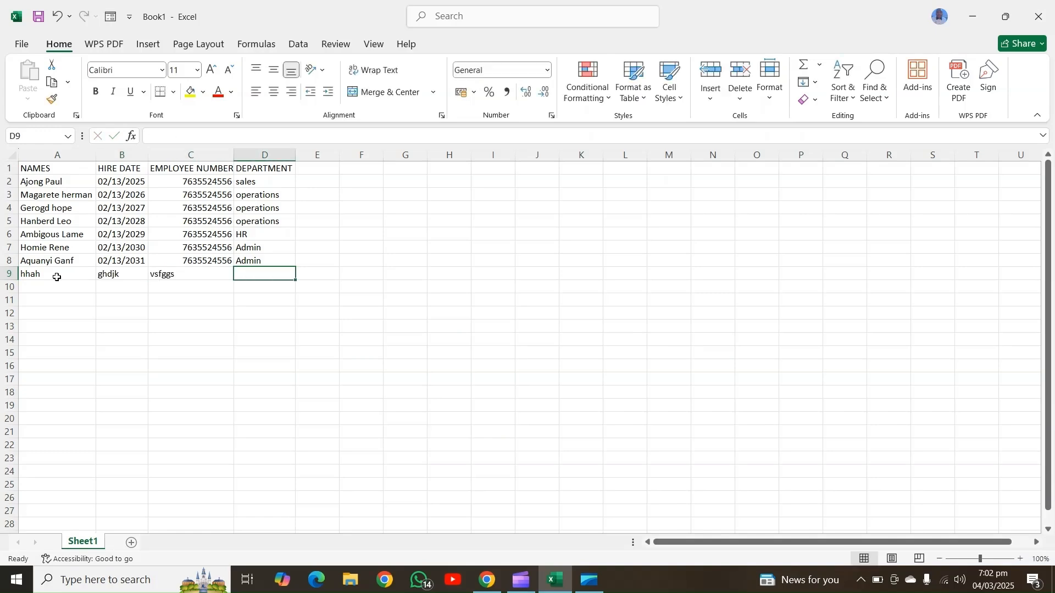
{"action": "key", "text": "Tab"}
{"action": "type", "text": "ggsgsfg"}
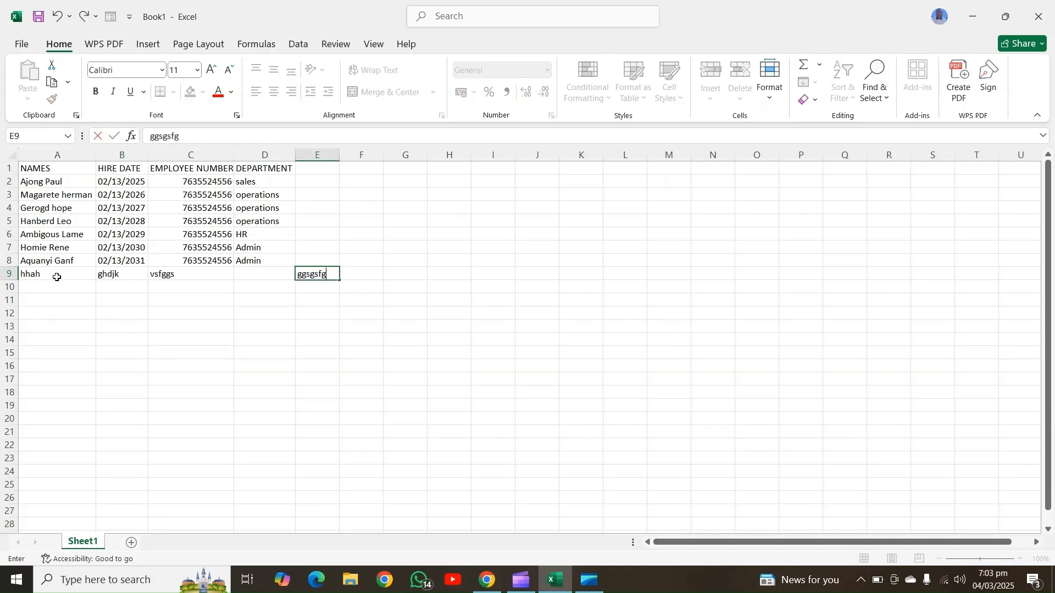
{"action": "key", "text": "BackSpace"}
{"action": "key", "text": "BackSpace"}
{"action": "key", "text": "BackSpace"}
{"action": "key", "text": "BackSpace"}
{"action": "key", "text": "BackSpace"}
{"action": "key", "text": "BackSpace"}
{"action": "key", "text": "BackSpace"}
{"action": "left_click", "coordinate": [246, 276]}
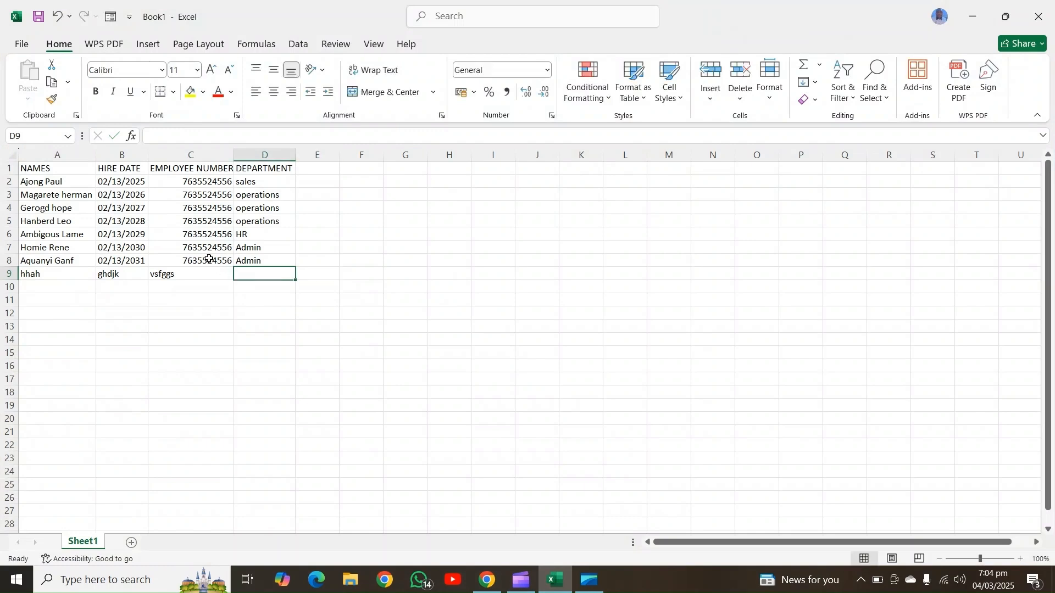
- Try to add the Form command from Commands Not in the Ribbon to the Quick Access Toolbar
{"action": "left_click", "coordinate": [209, 259]}
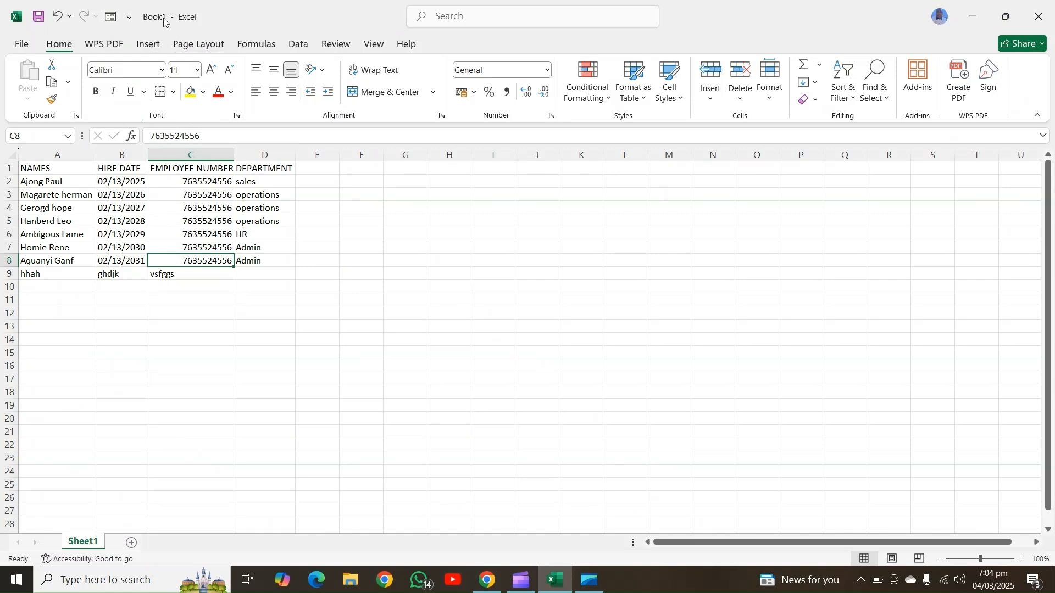
{"action": "left_click", "coordinate": [131, 20]}
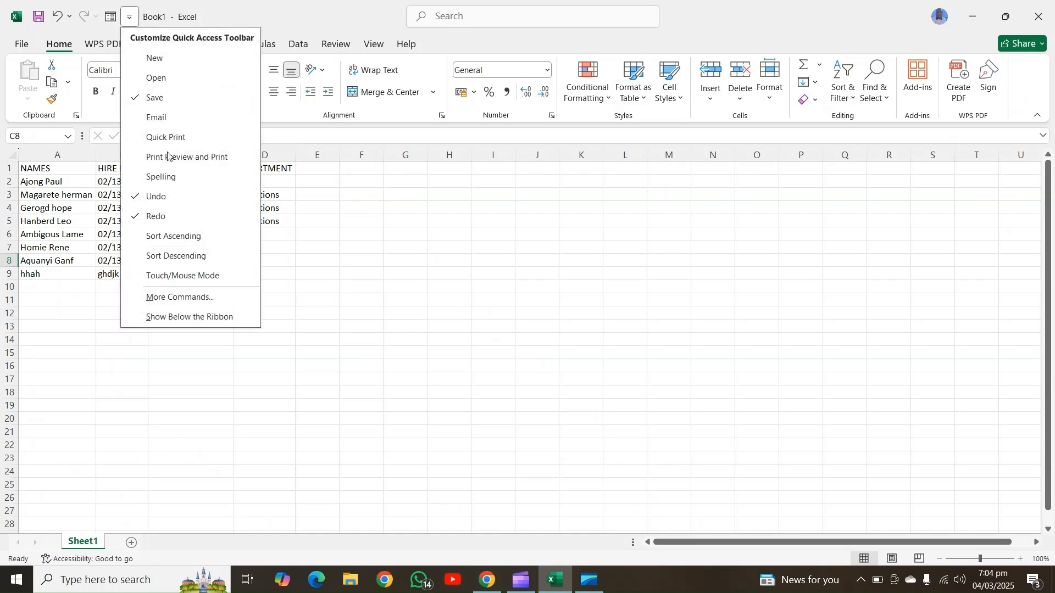
{"action": "left_click", "coordinate": [193, 298]}
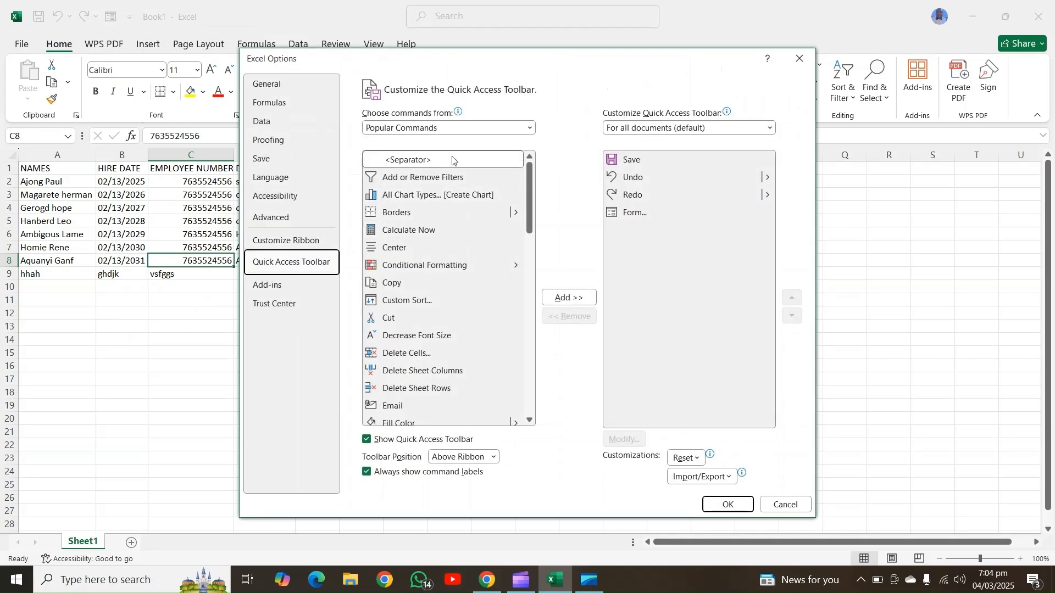
{"action": "left_click", "coordinate": [530, 128]}
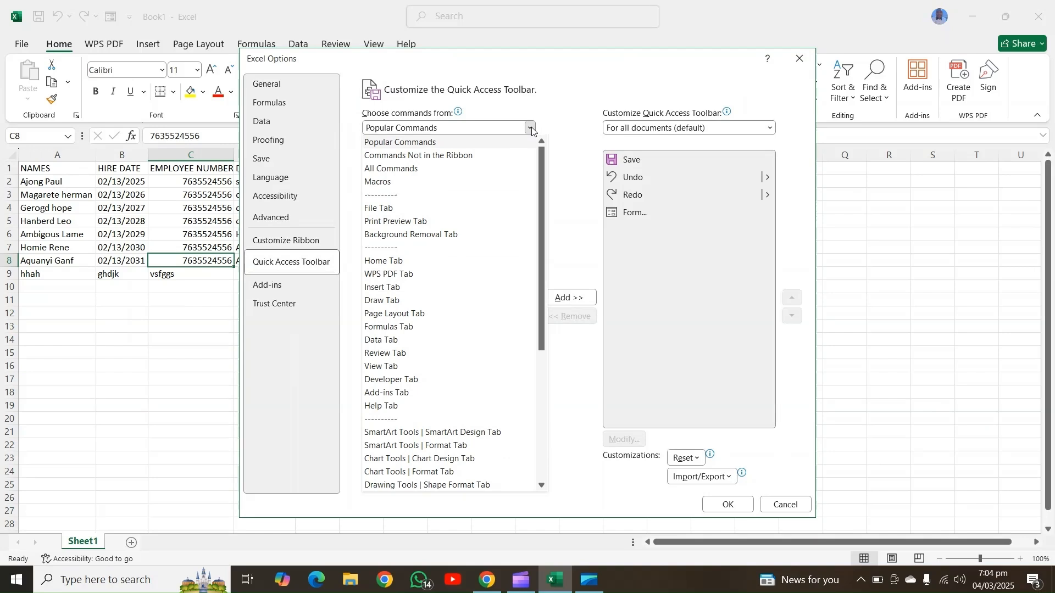
{"action": "left_click", "coordinate": [442, 156]}
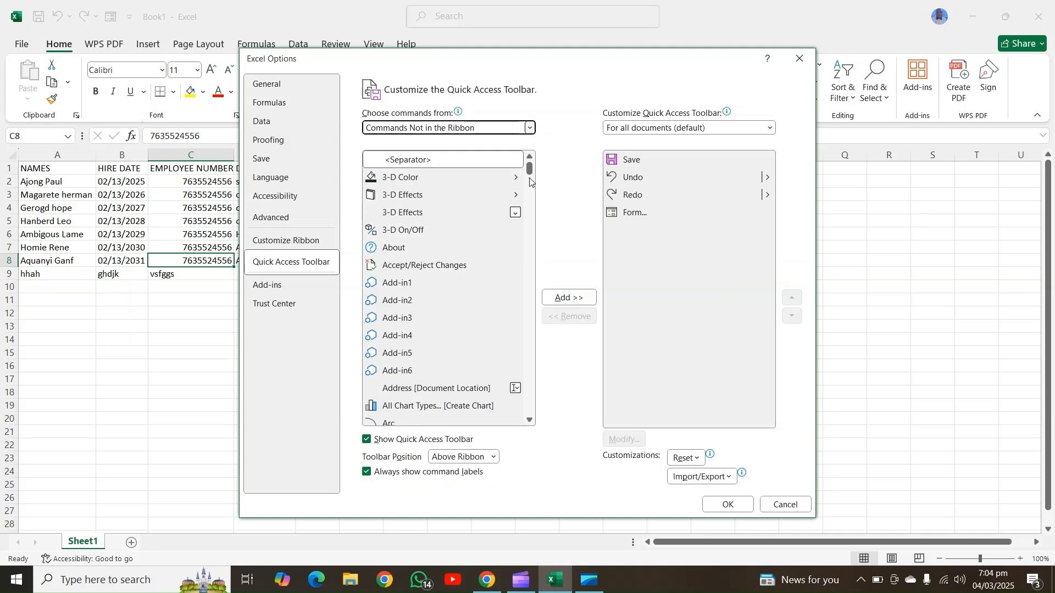
{"action": "left_click_drag", "start_coordinate": [529, 170], "coordinate": [537, 240]}
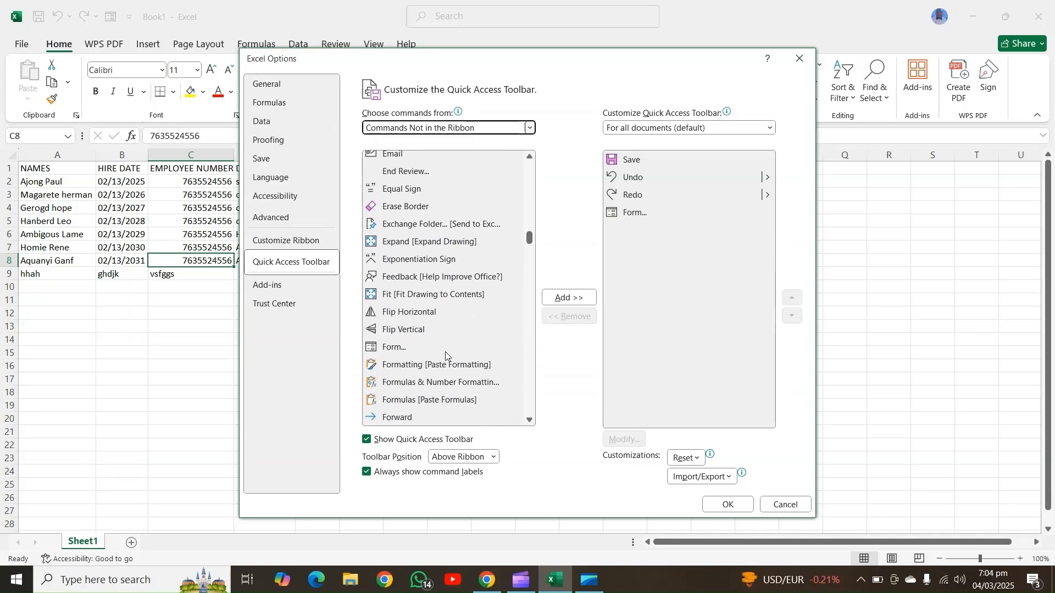
{"action": "left_click", "coordinate": [416, 354]}
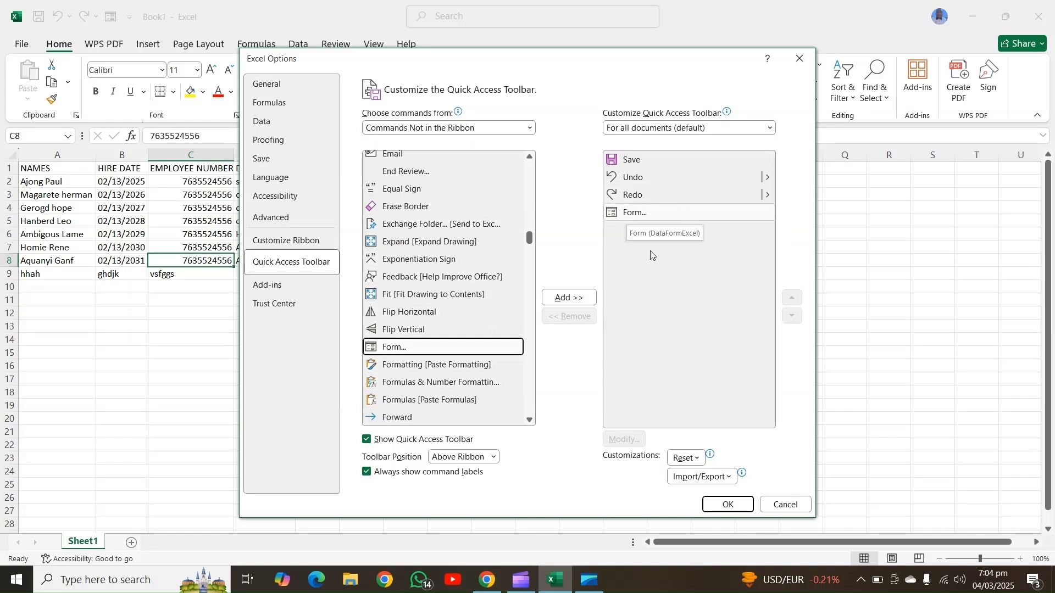
{"action": "left_click", "coordinate": [574, 304]}
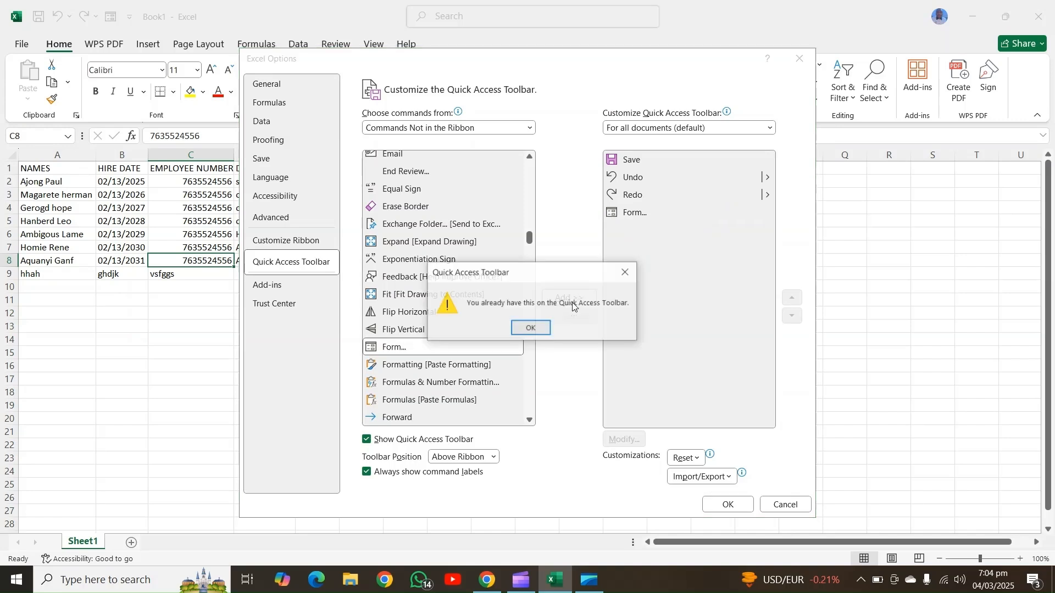
{"action": "left_click", "coordinate": [529, 328]}
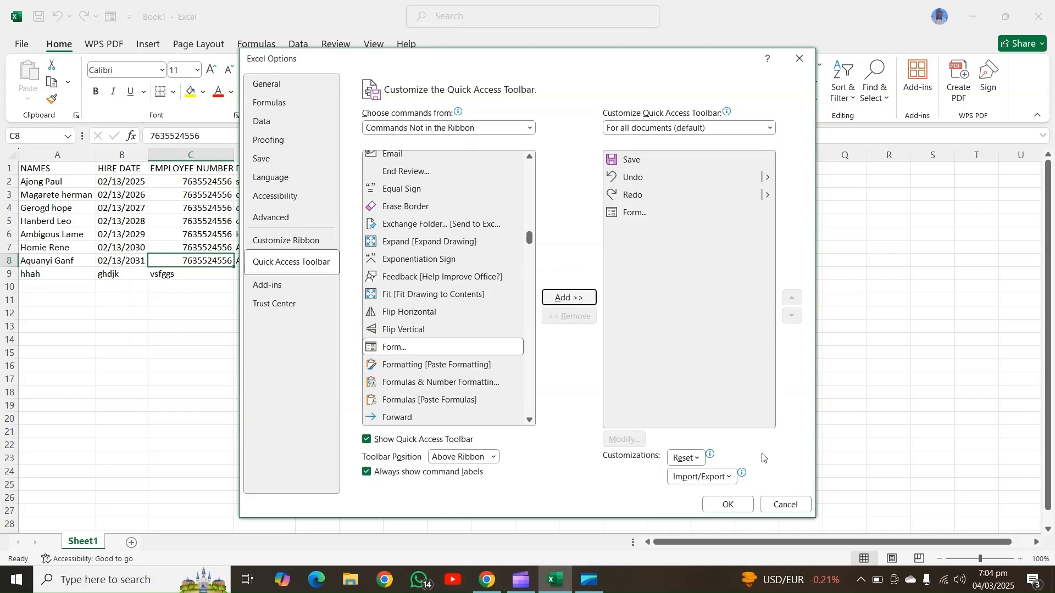
{"action": "left_click", "coordinate": [729, 504]}
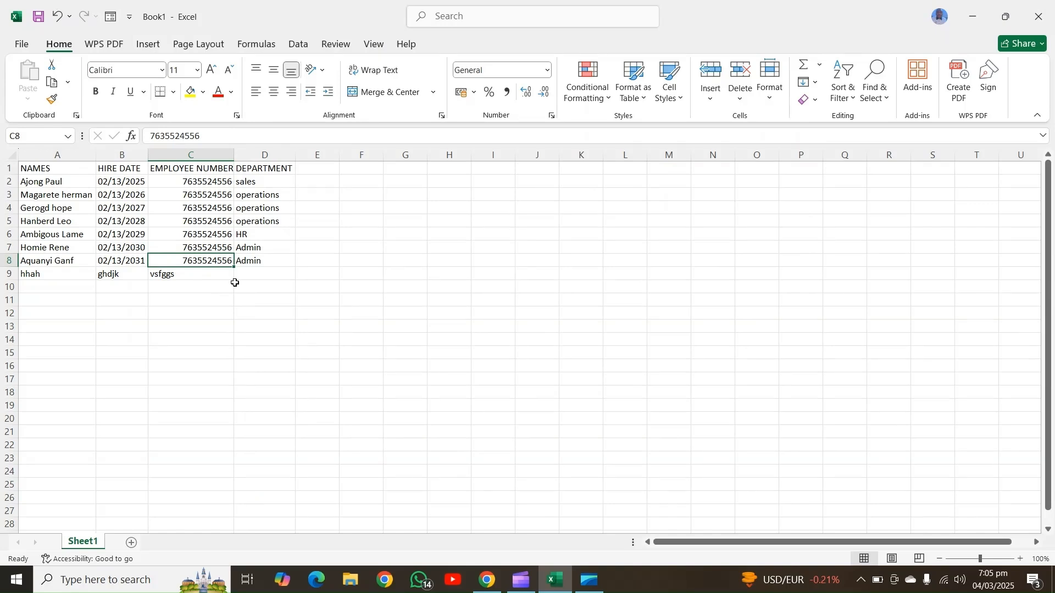
- Make the column headers in A1:D1 bold
{"action": "left_click", "coordinate": [31, 167]}
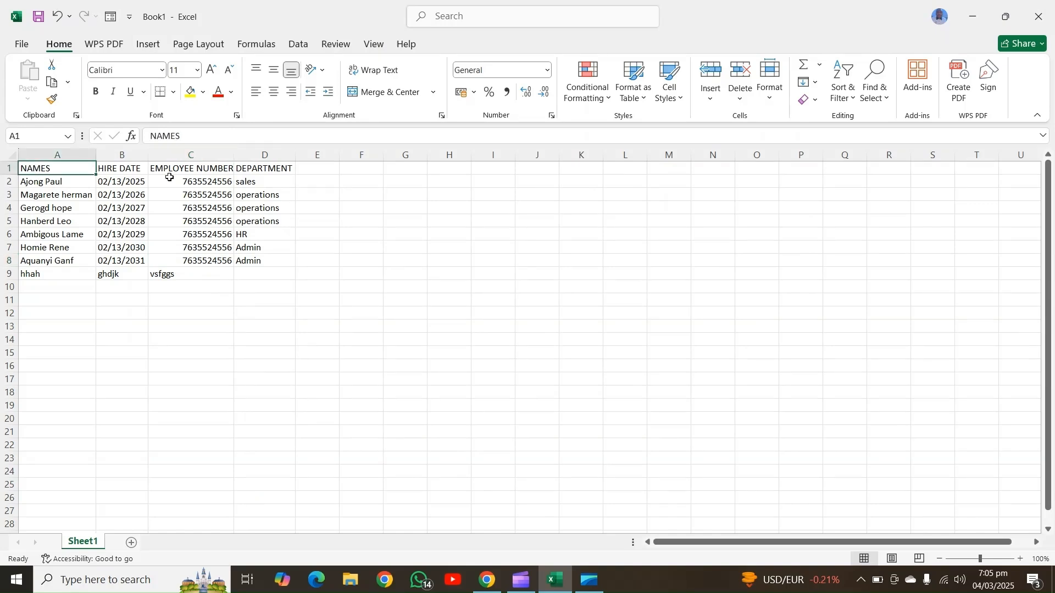
{"action": "left_click_drag", "start_coordinate": [169, 177], "coordinate": [291, 173]}
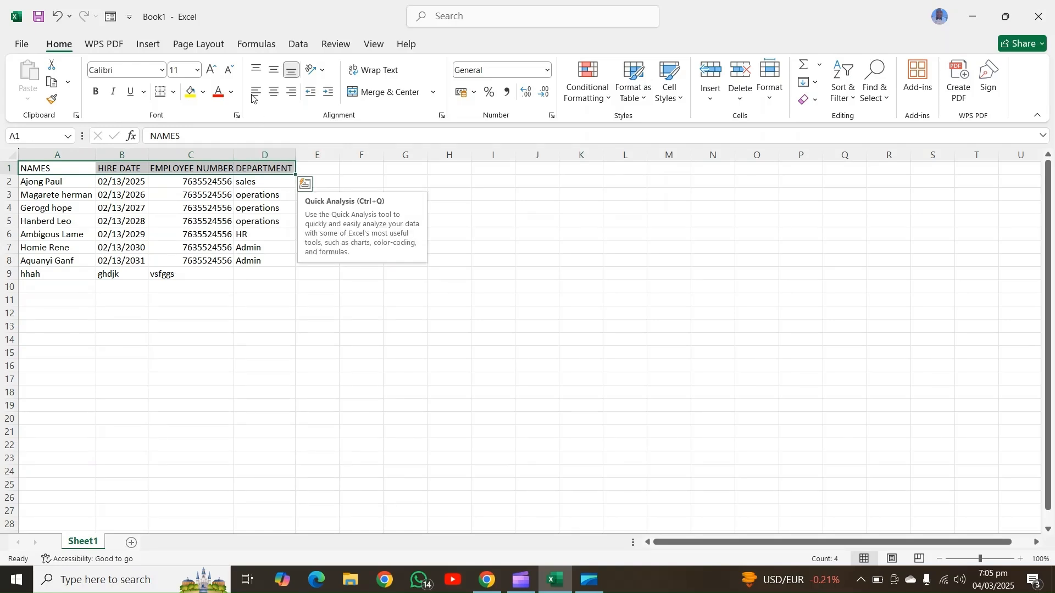
{"action": "left_click", "coordinate": [97, 92]}
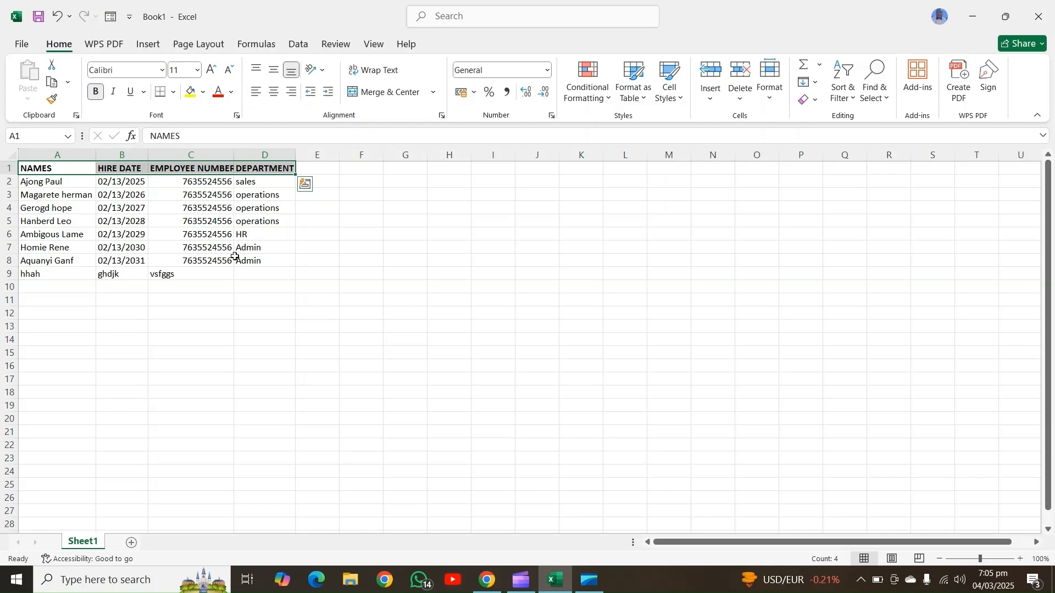
{"action": "left_click", "coordinate": [412, 238]}
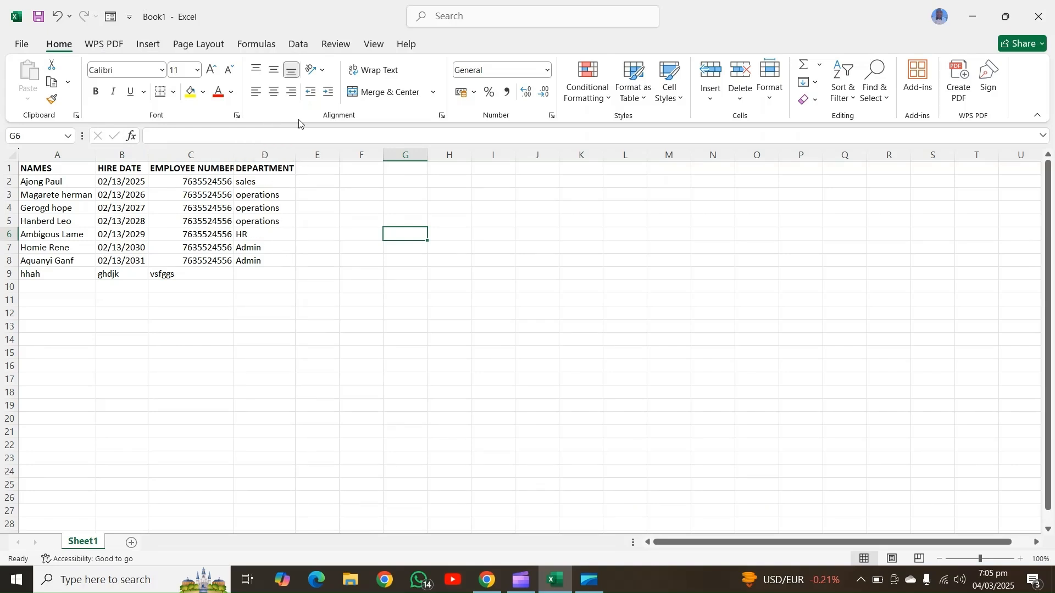
- Convert the employee data in A1:D9 into a table, keeping the first row as headers
{"action": "left_click", "coordinate": [187, 206]}
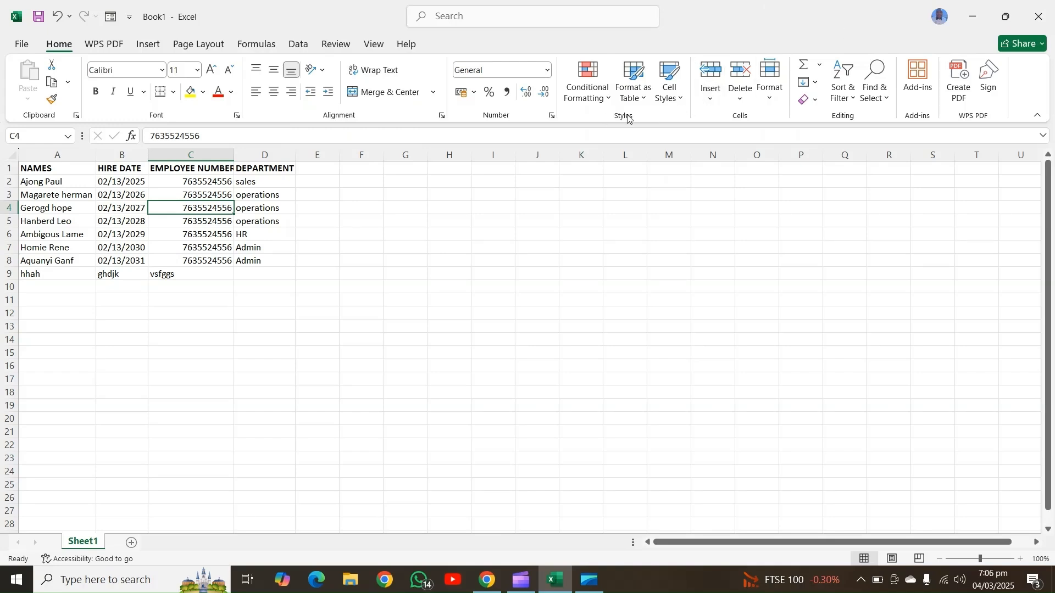
{"action": "key", "text": "ctrl+t"}
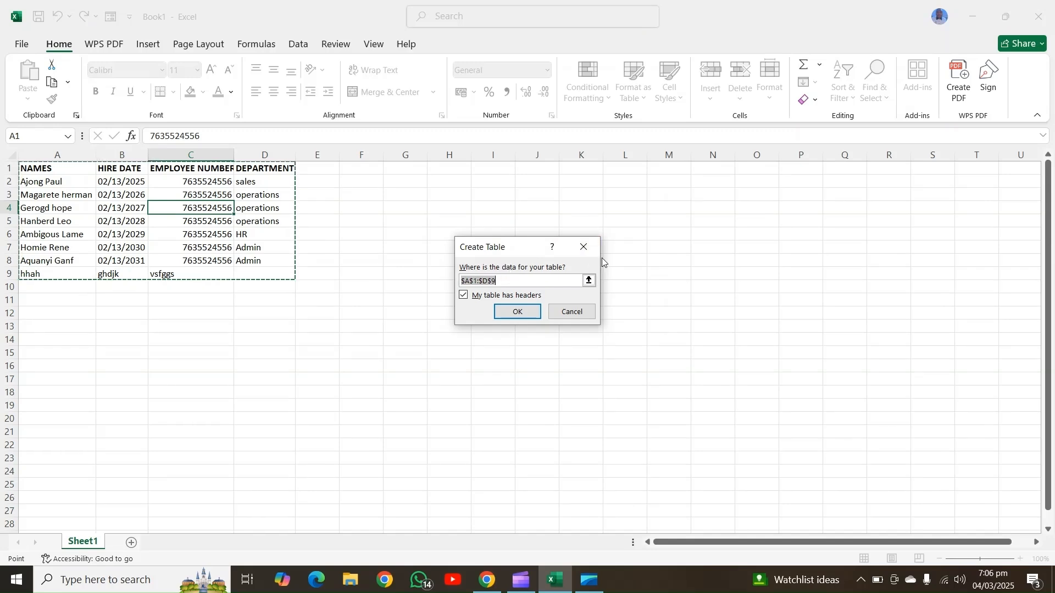
{"action": "left_click", "coordinate": [463, 297]}
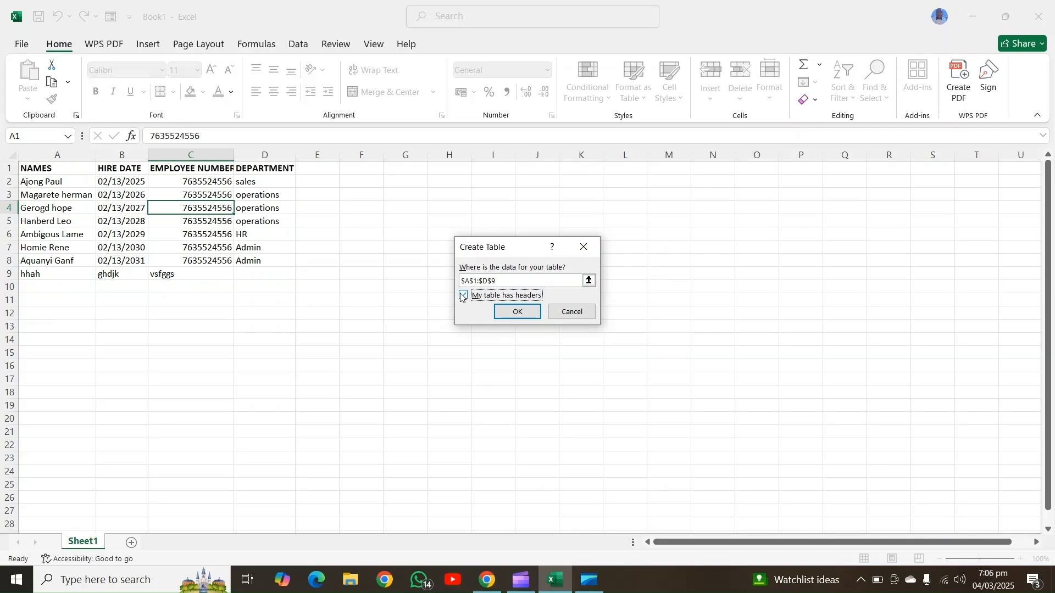
{"action": "left_click", "coordinate": [462, 297]}
{"action": "left_click", "coordinate": [516, 312]}
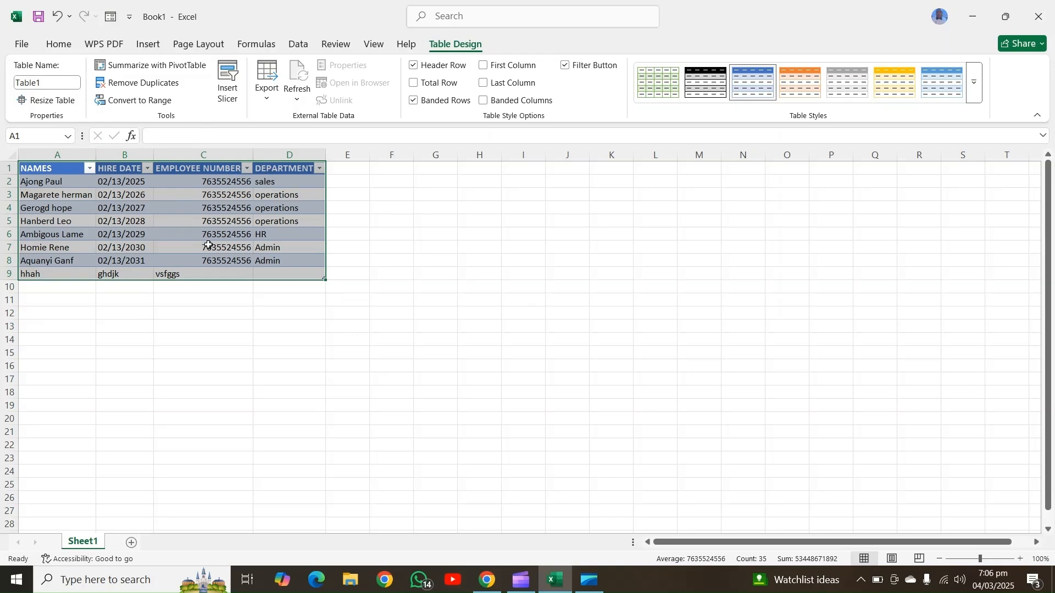
{"action": "left_click", "coordinate": [223, 224]}
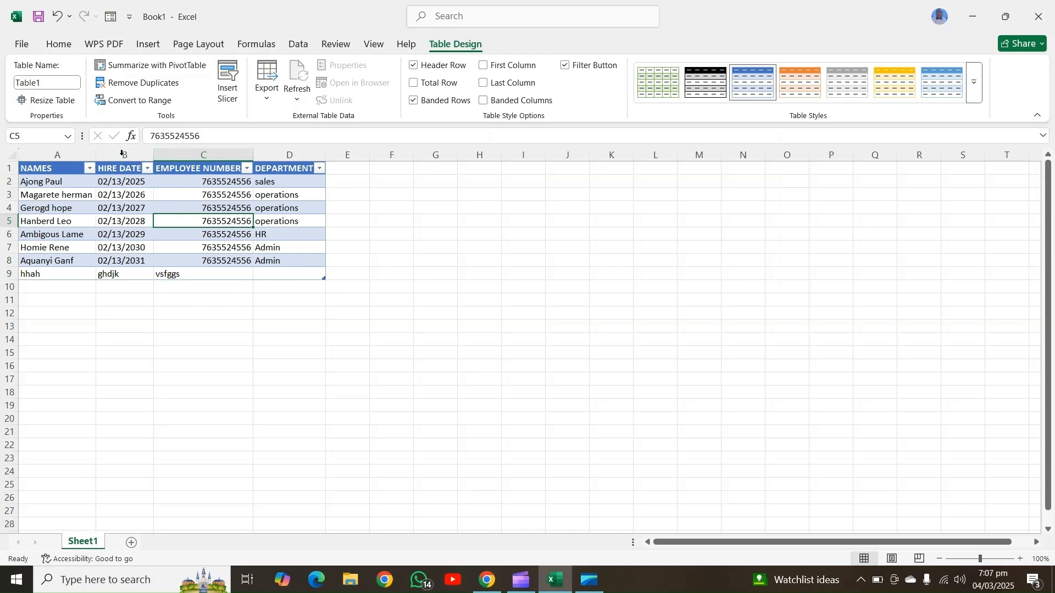
- Open the data entry form for the table, move it clear of the data and go to the second record
{"action": "left_click", "coordinate": [181, 194]}
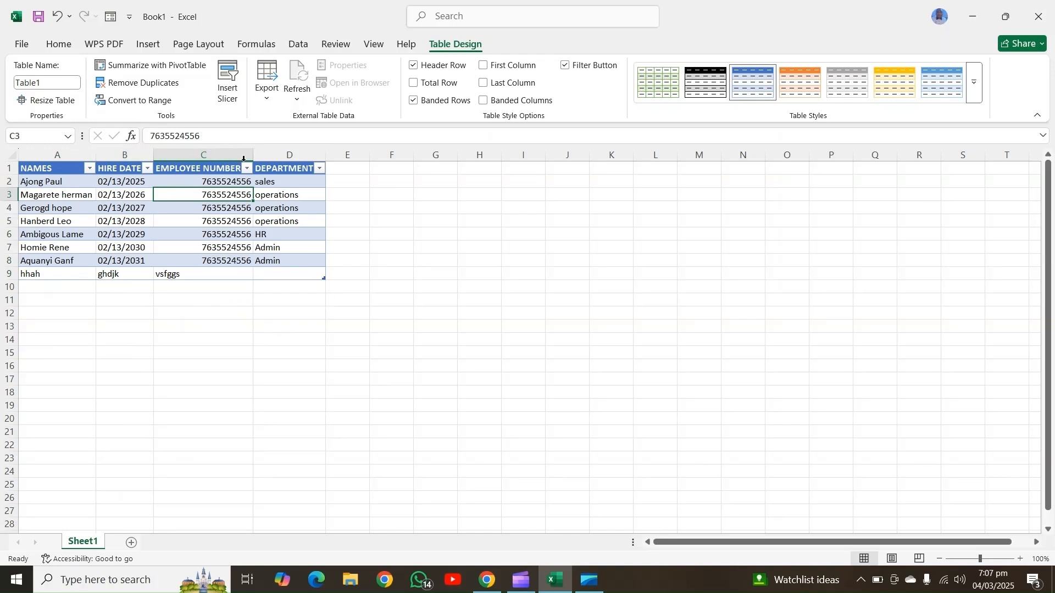
{"action": "left_click", "coordinate": [109, 18]}
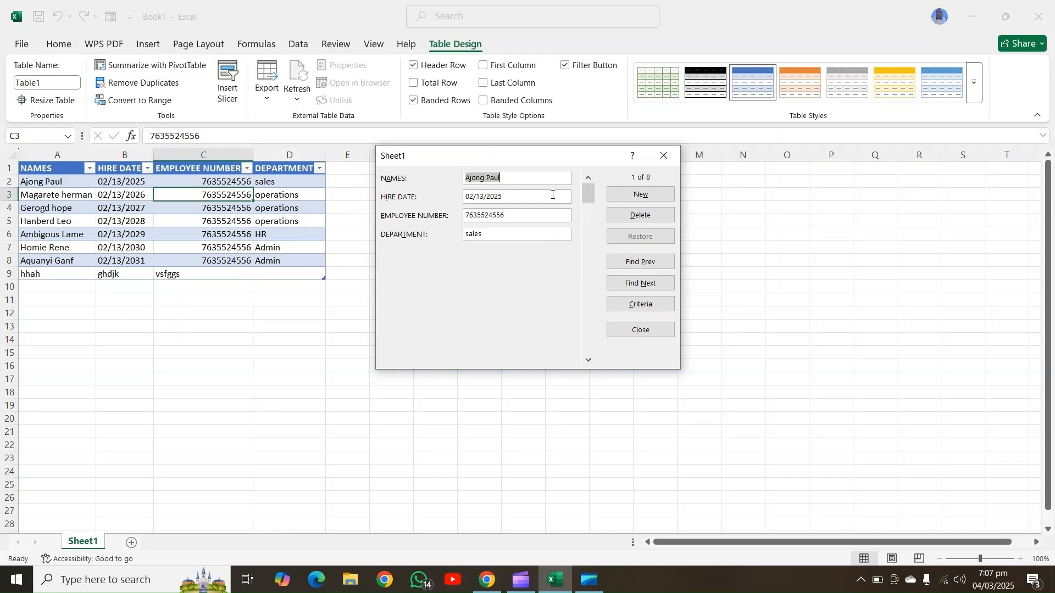
{"action": "left_click_drag", "start_coordinate": [529, 157], "coordinate": [494, 198]}
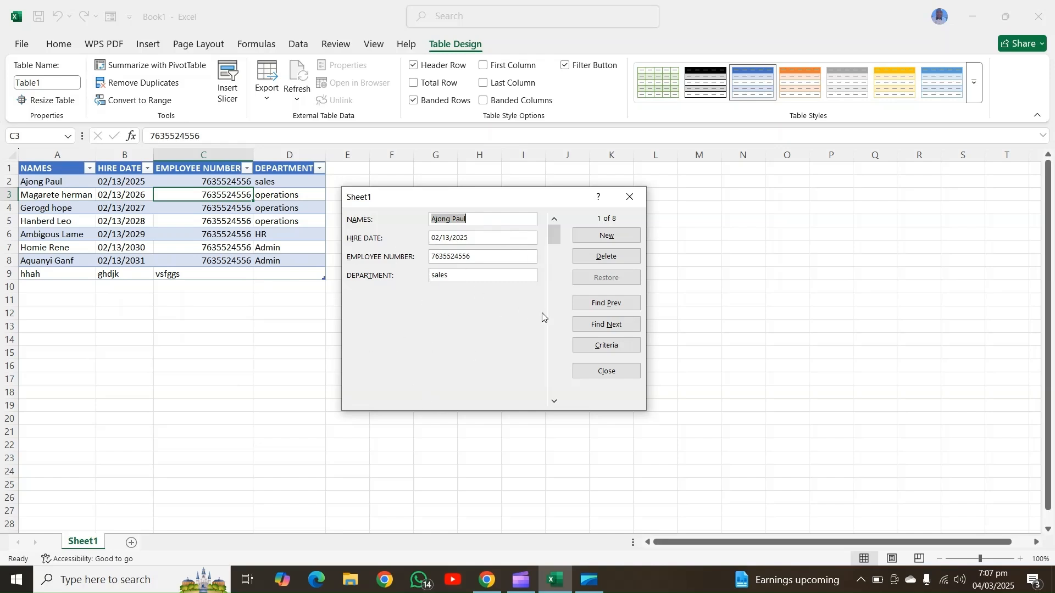
{"action": "left_click", "coordinate": [604, 329]}
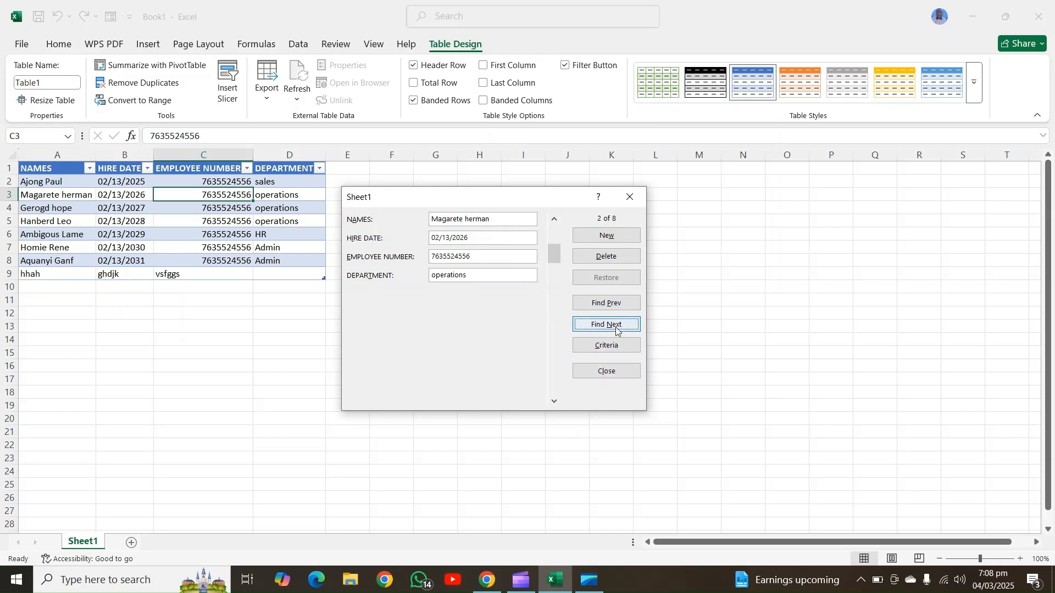
- Add a new record through the form with only the employee's name filled in
{"action": "left_click", "coordinate": [607, 235]}
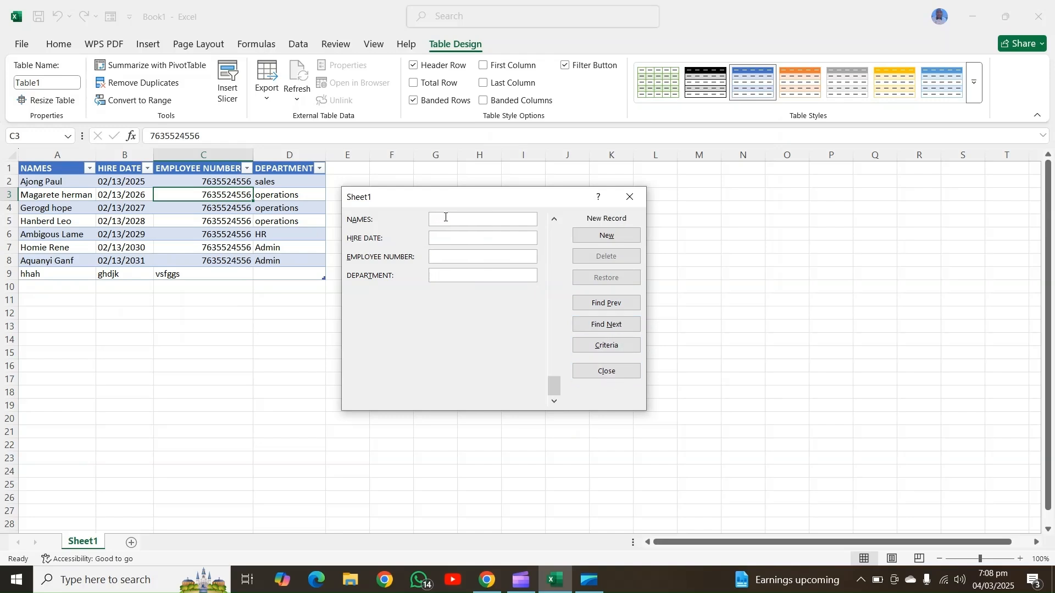
{"action": "type", "text": "gon"}
{"action": "type", "text": "e happy"}
{"action": "key", "text": "Return"}
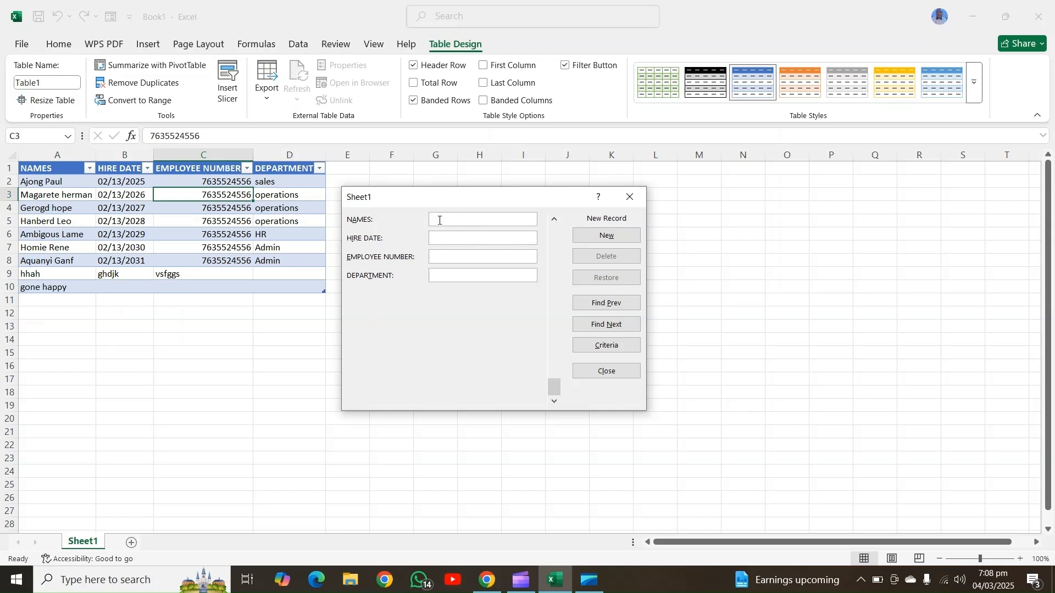
- Add a record named ggsjhsg with hire date 10/10/2024, an employee number and department sales, and close the form
{"action": "type", "text": "gdsjhsg"}
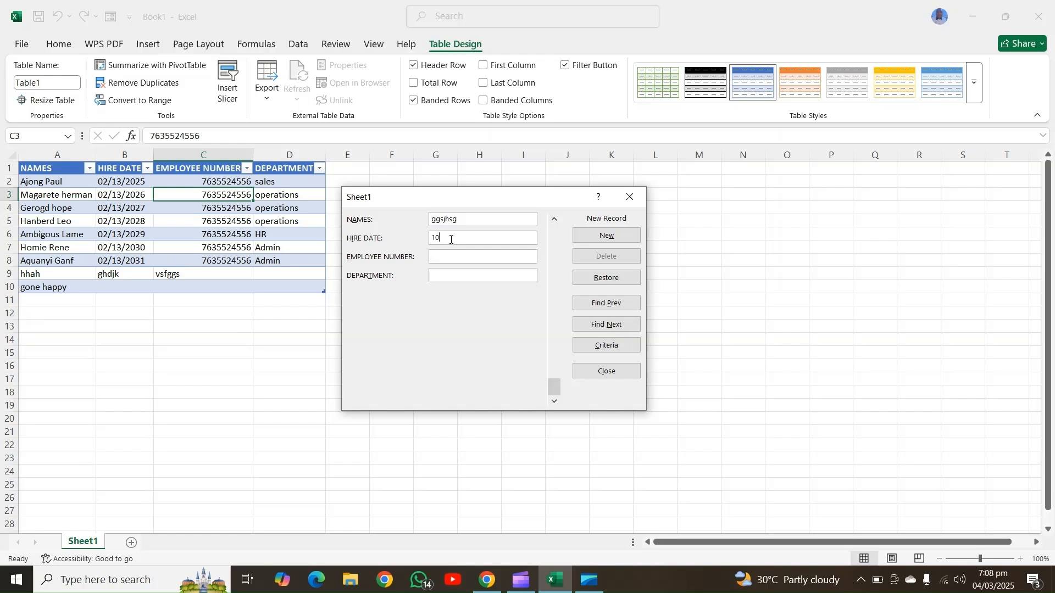
{"action": "type", "text": "/10/2024"}
{"action": "left_click", "coordinate": [454, 255]}
{"action": "type", "text": "6655387"}
{"action": "left_click", "coordinate": [448, 275]}
{"action": "type", "text": "sales"}
{"action": "key", "text": "Return"}
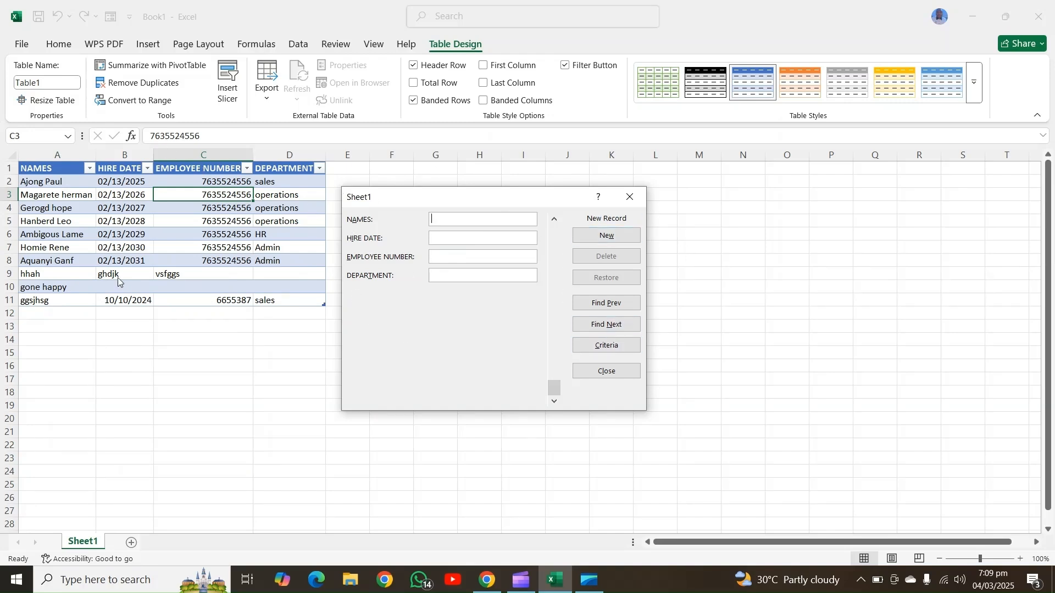
{"action": "left_click", "coordinate": [630, 203]}
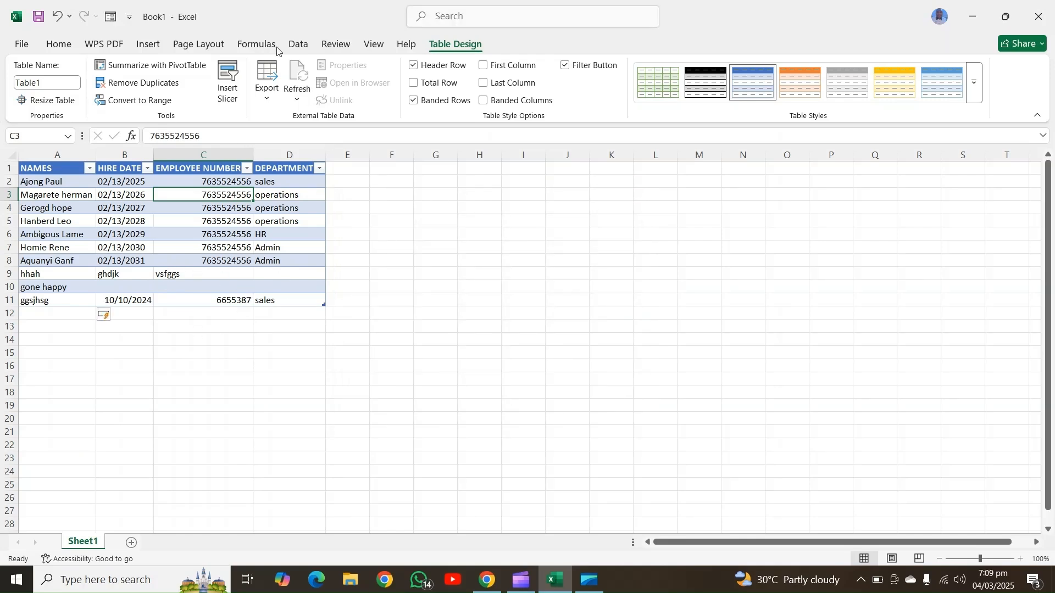
- Open the data entry form and fill in a trial new record with name babe, hire date bsvv and employee number vsbd
{"action": "left_click", "coordinate": [110, 17]}
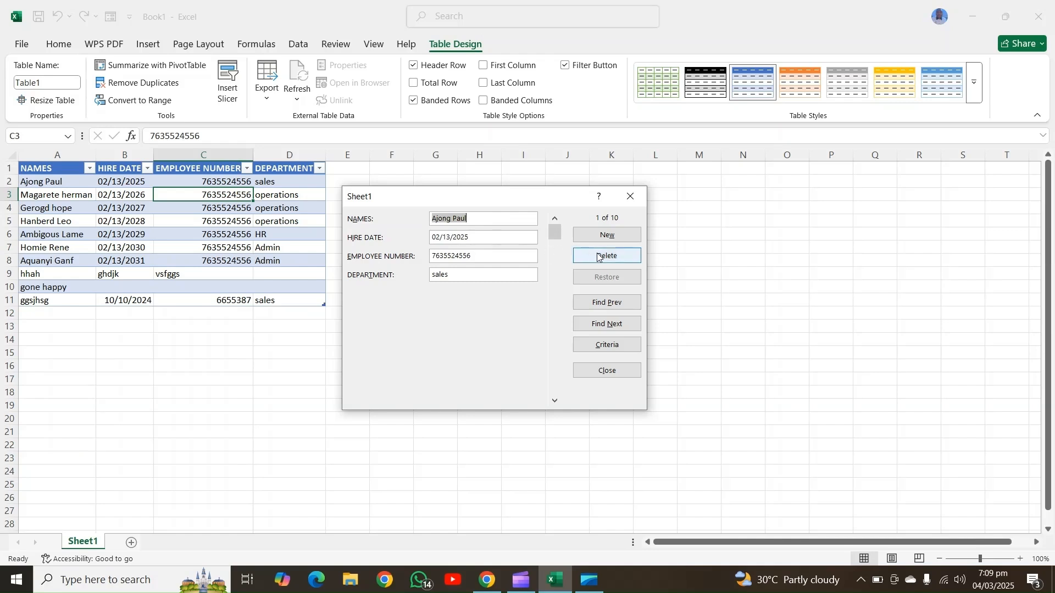
{"action": "left_click", "coordinate": [613, 242]}
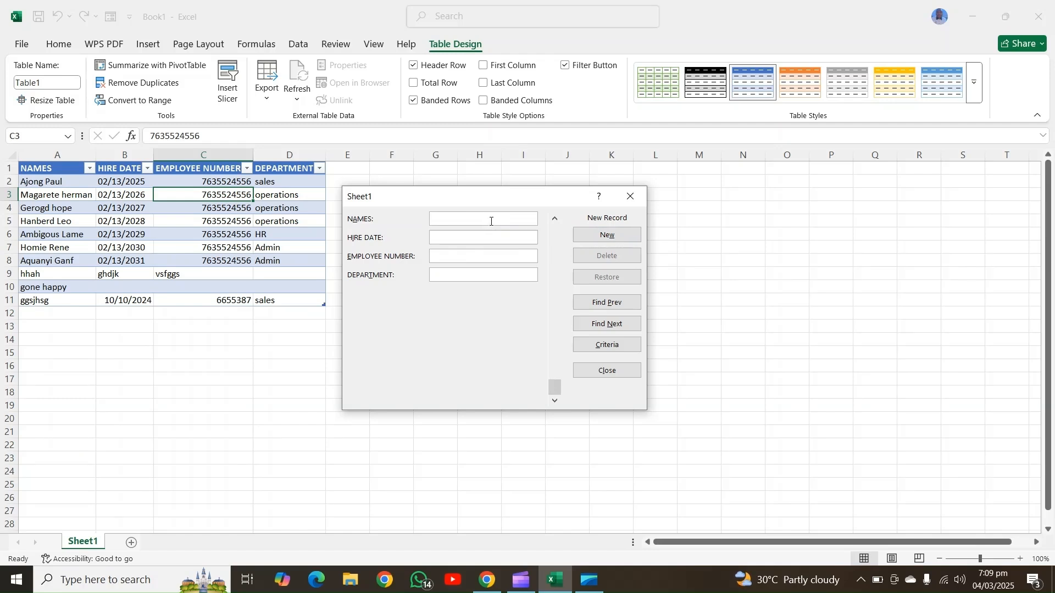
{"action": "type", "text": "babe"}
{"action": "left_click", "coordinate": [473, 236]}
{"action": "type", "text": "bsvv"}
{"action": "left_click", "coordinate": [479, 257]}
{"action": "type", "text": "vsbd"}
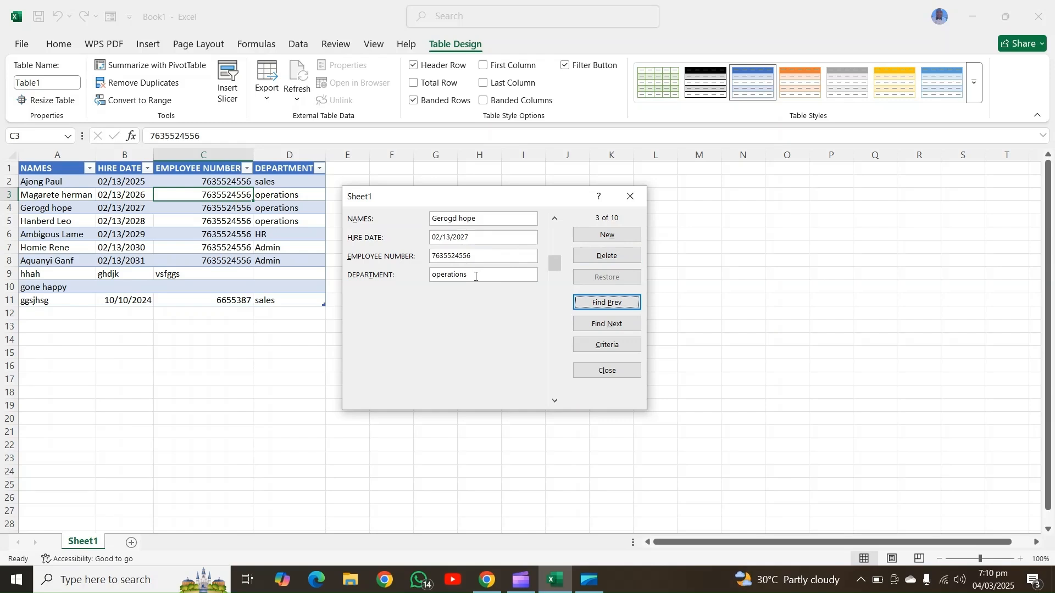
- Change the third record's department to sale in the form, and restore the record's original values
{"action": "left_click_drag", "start_coordinate": [476, 277], "coordinate": [423, 282]}
{"action": "type", "text": "sale"}
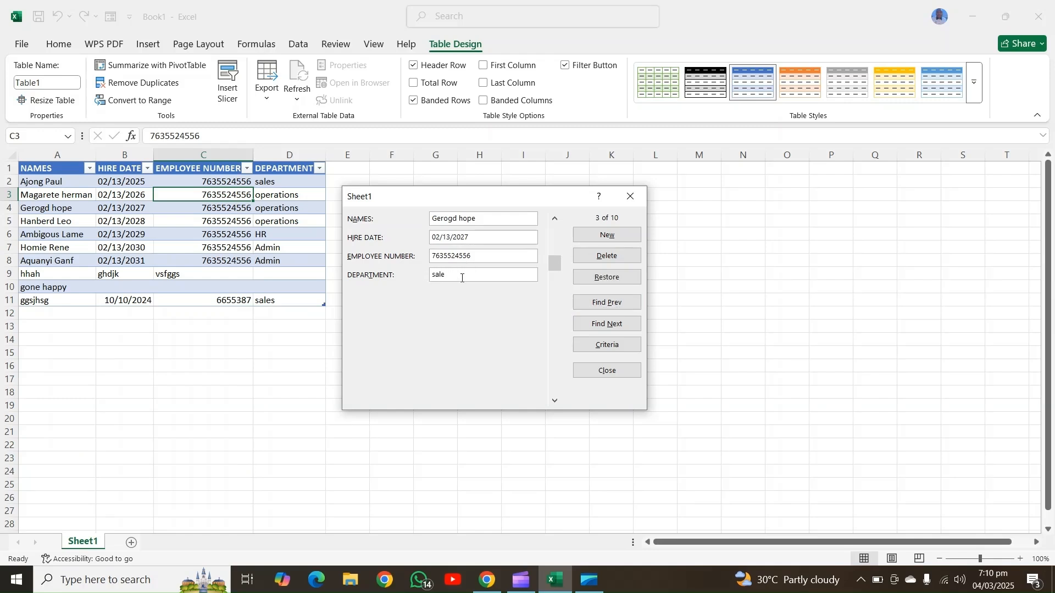
{"action": "left_click", "coordinate": [612, 280]}
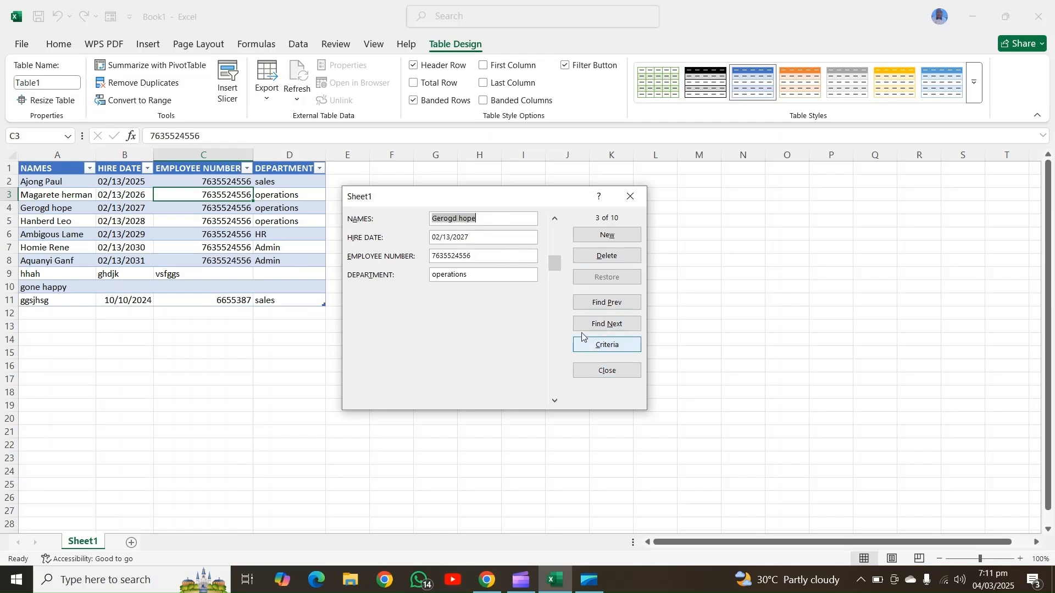
- Search the records by criteria with name ham and department sales, and close the form
{"action": "left_click", "coordinate": [607, 347]}
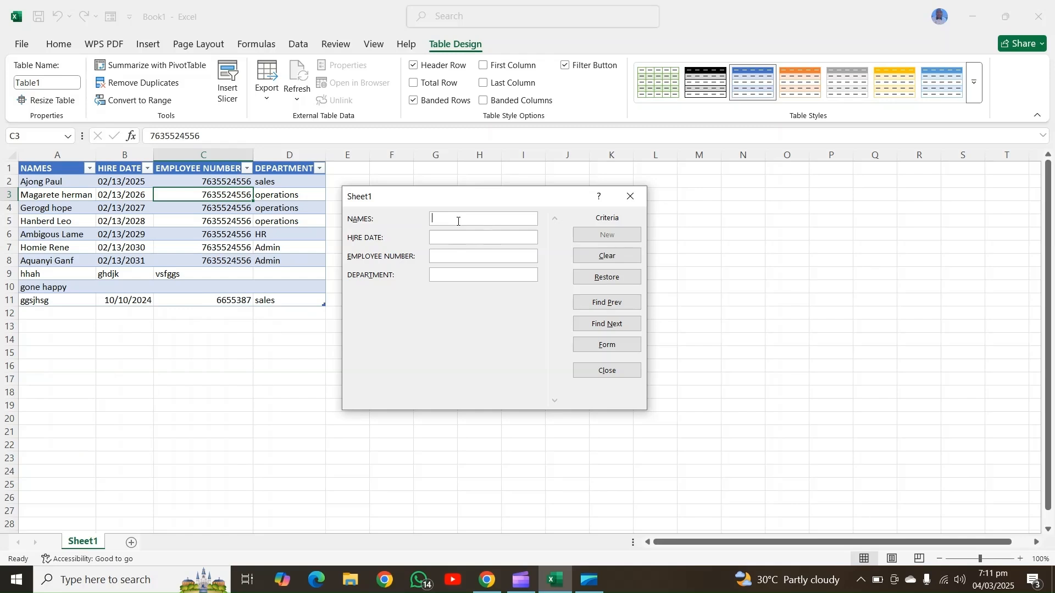
{"action": "type", "text": "ham"}
{"action": "left_click", "coordinate": [462, 274]}
{"action": "type", "text": "sales"}
{"action": "key", "text": "Return"}
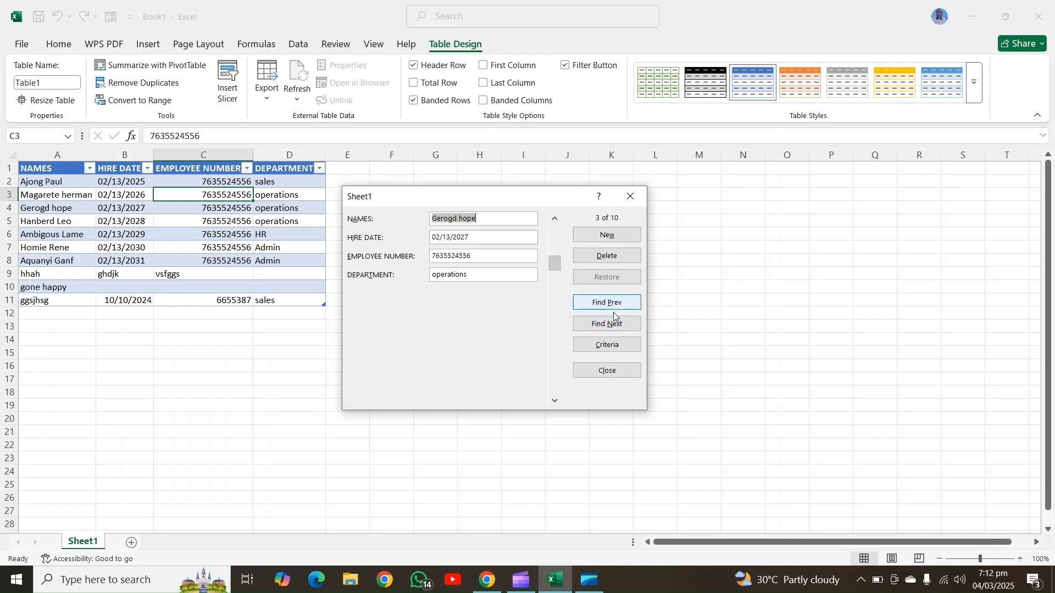
{"action": "left_click", "coordinate": [630, 196]}
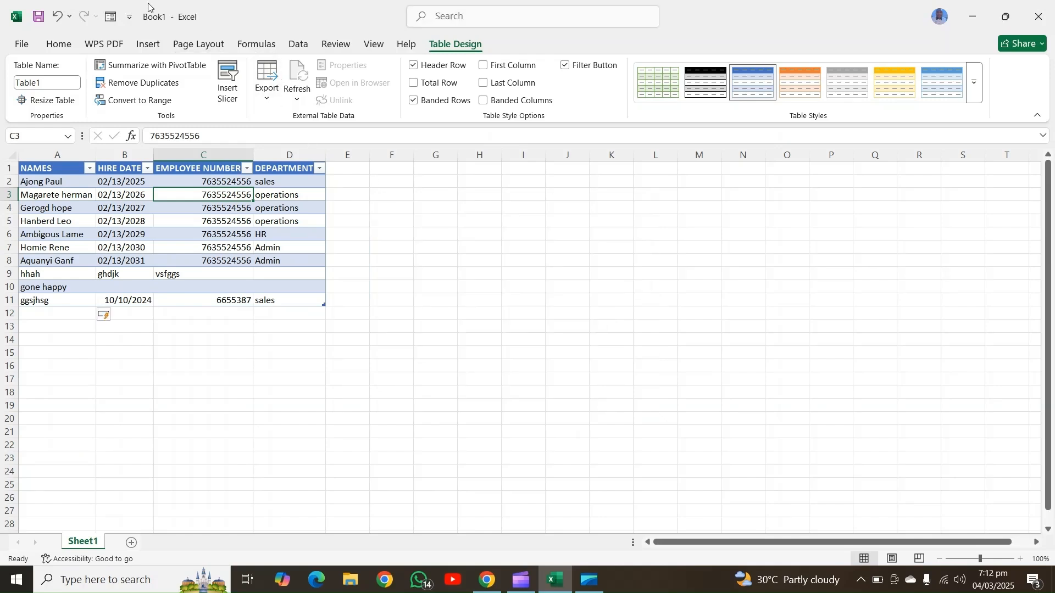
- Reopen the data entry form, search for records with department sales, look for further matches and move on to the blank new record
{"action": "left_click", "coordinate": [110, 16]}
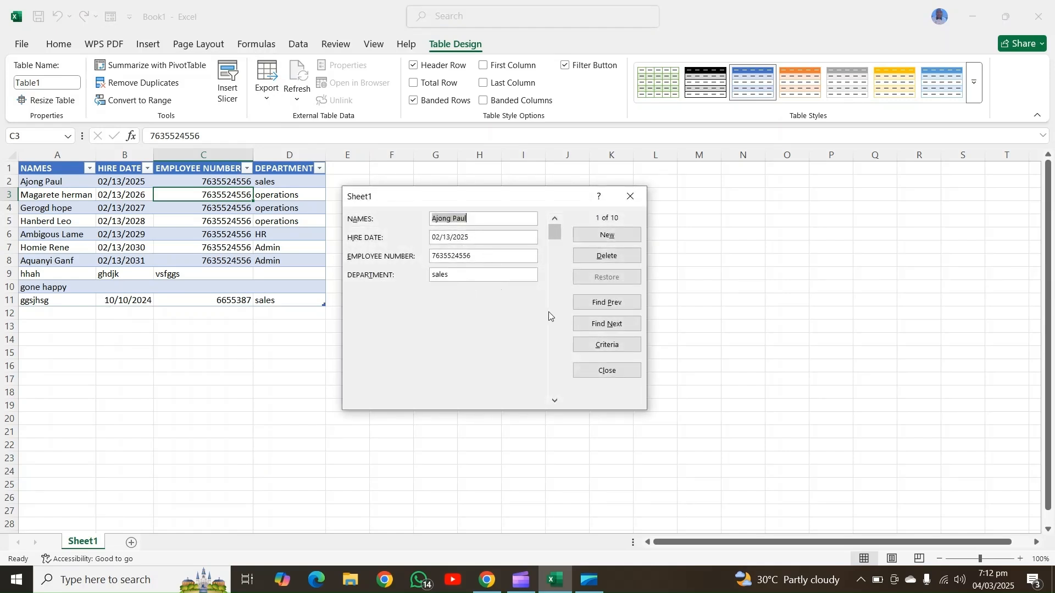
{"action": "left_click", "coordinate": [606, 344]}
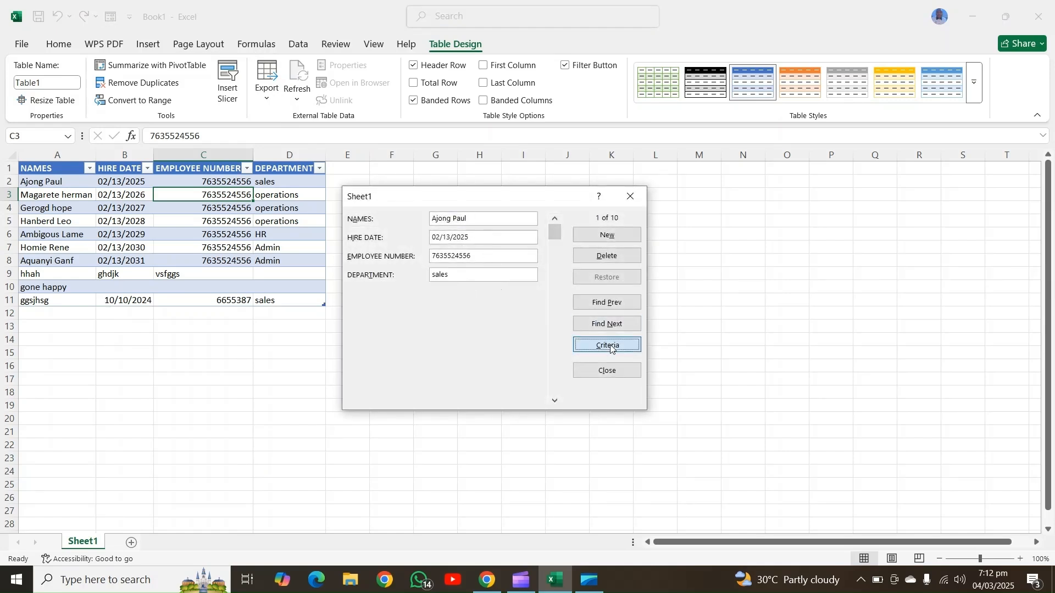
{"action": "left_click", "coordinate": [460, 276]}
{"action": "type", "text": "sales"}
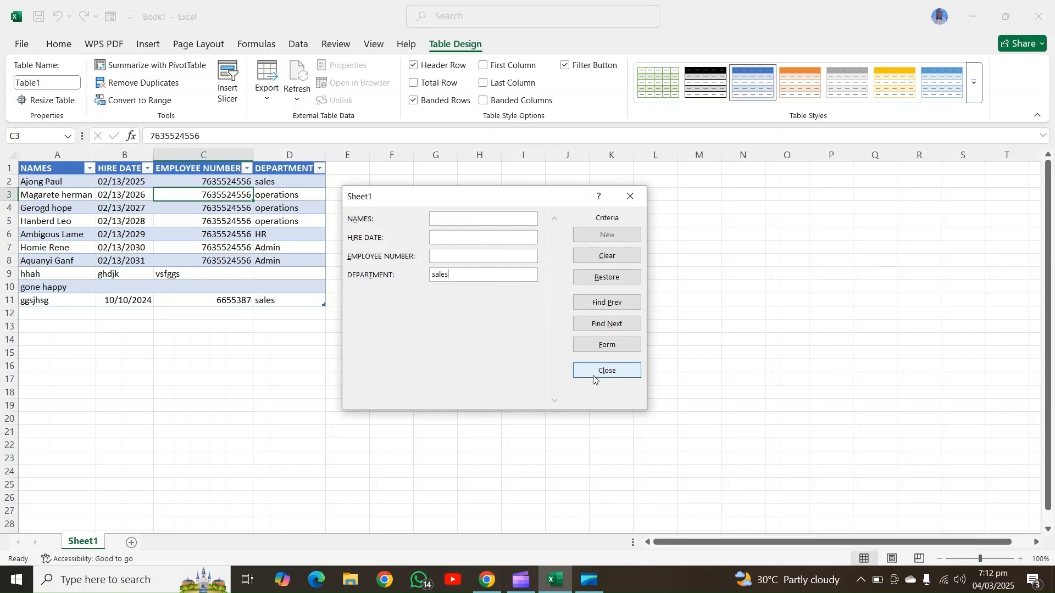
{"action": "key", "text": "Return"}
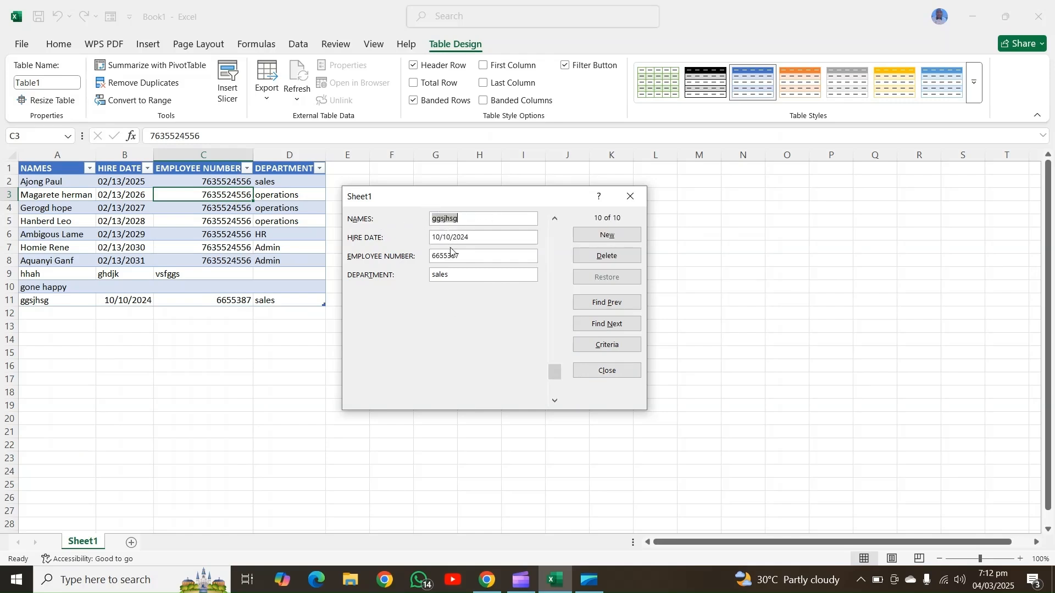
{"action": "left_click", "coordinate": [616, 324]}
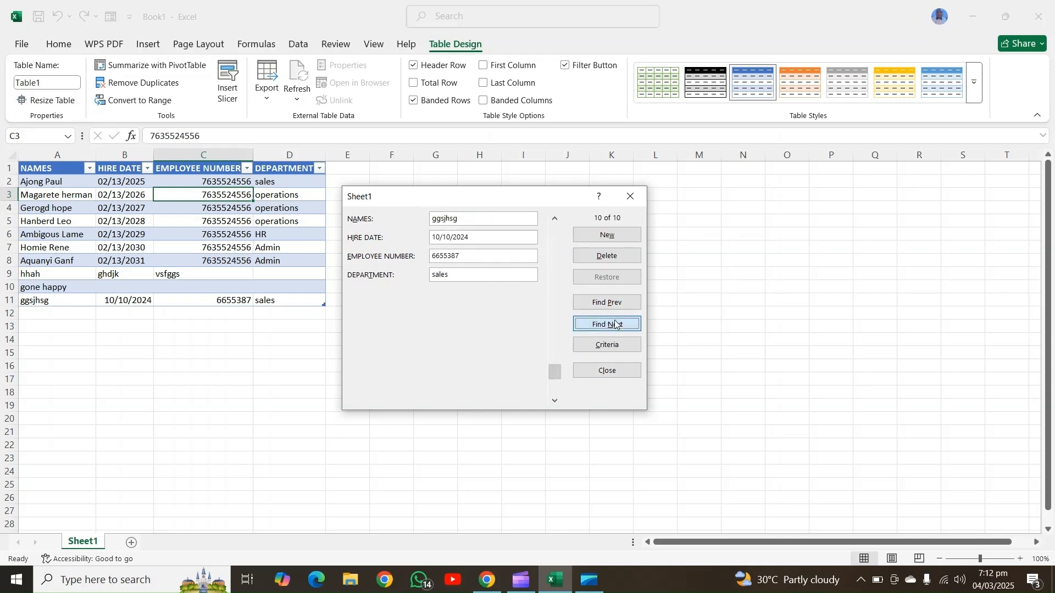
{"action": "left_click", "coordinate": [615, 325]}
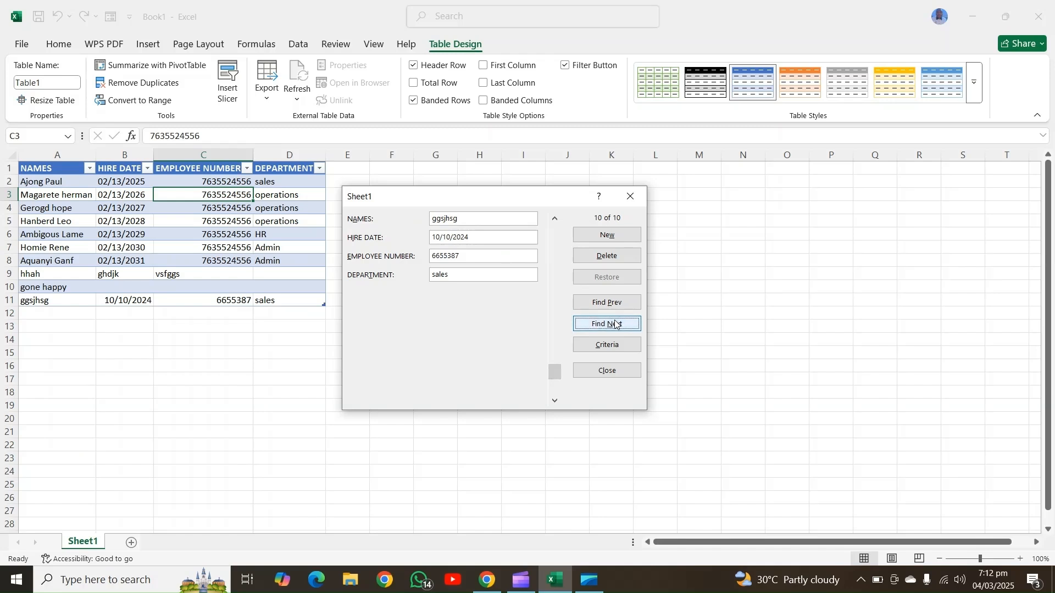
{"action": "left_click", "coordinate": [615, 324]}
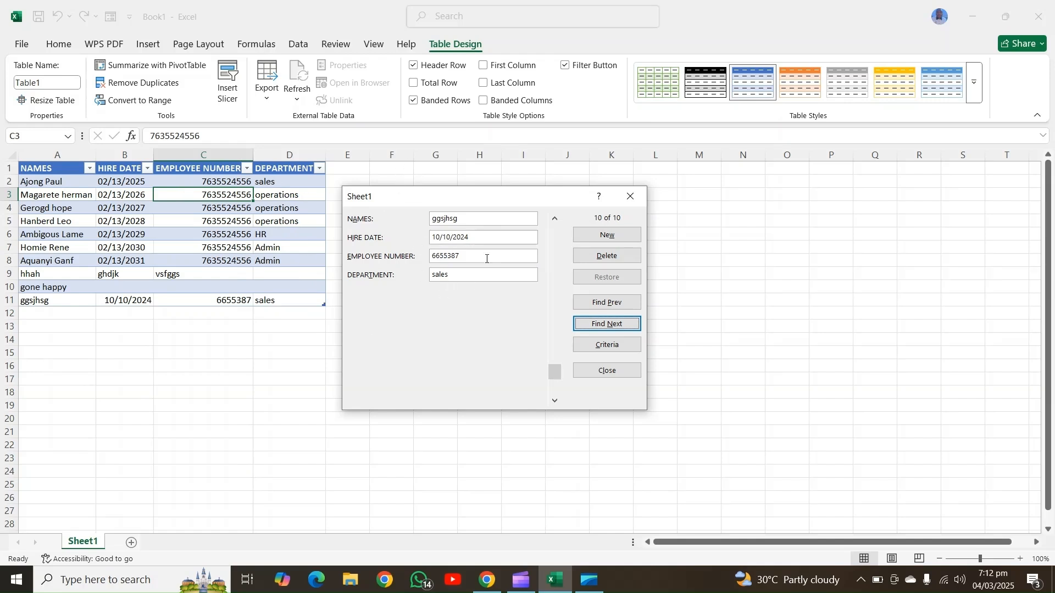
{"action": "mouse_move", "coordinate": [556, 372]}
{"action": "left_mouse_down"}
{"action": "mouse_move", "coordinate": [558, 288]}
{"action": "mouse_move", "coordinate": [555, 387]}
{"action": "left_mouse_up"}
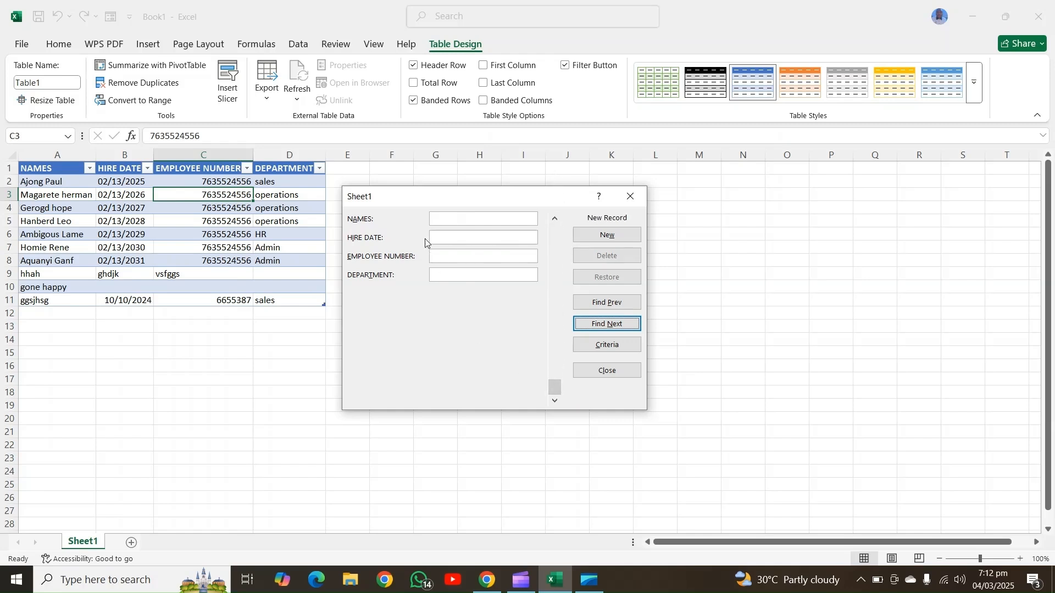